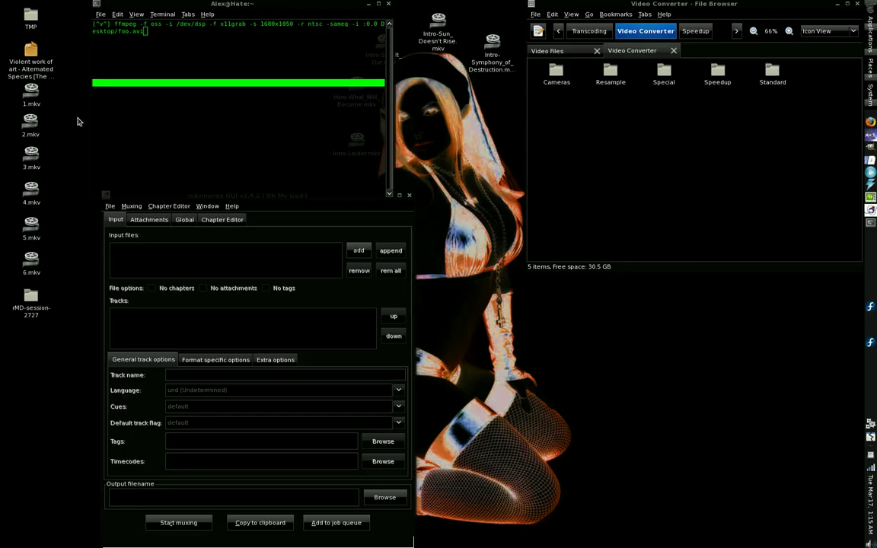
Close the terminal window containing the ffmpeg screen-capture command
left_click(389, 5)
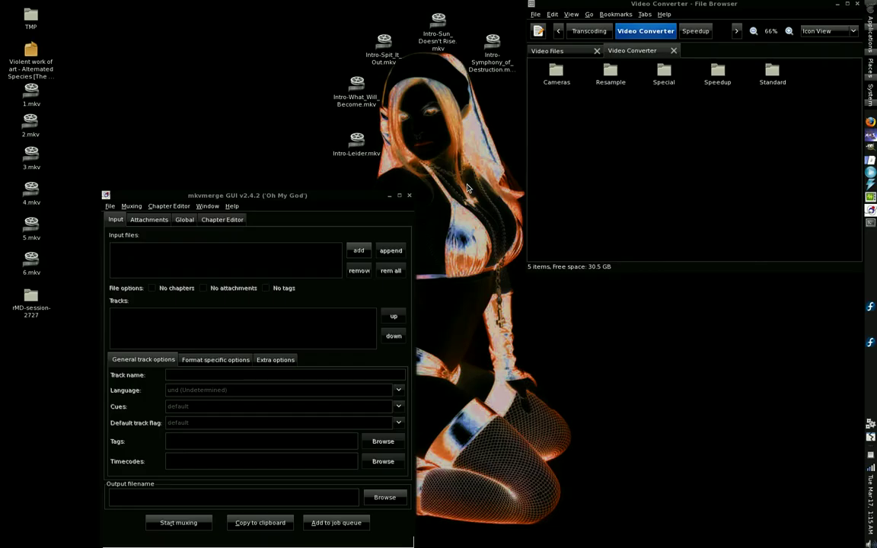
left_click_drag(515, 172, 712, 403)
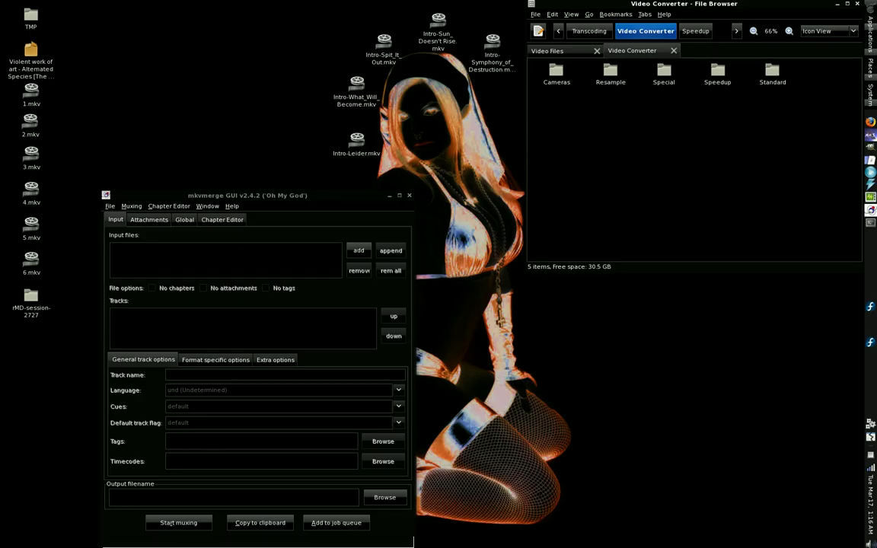
View the list of installed Sound & Video applications, then dismiss it without launching anything
left_click(871, 73)
mouse_move(871, 30)
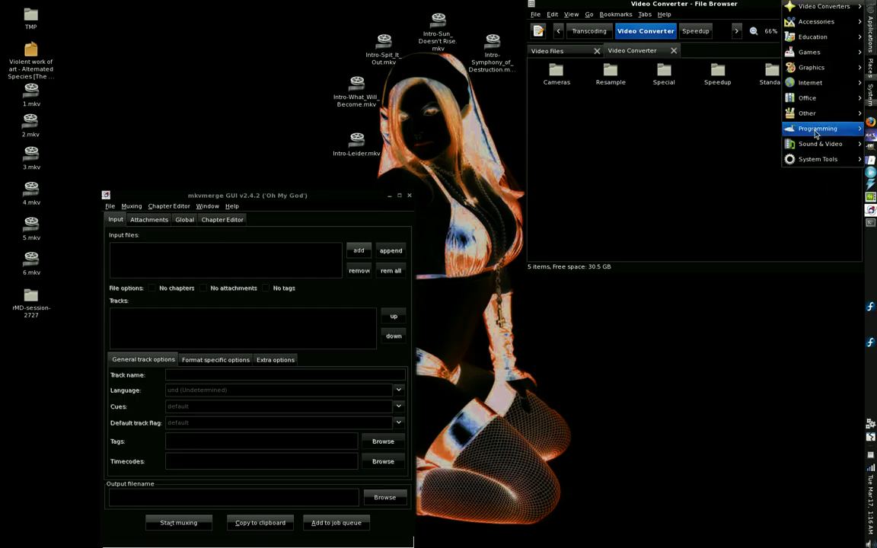
mouse_move(821, 143)
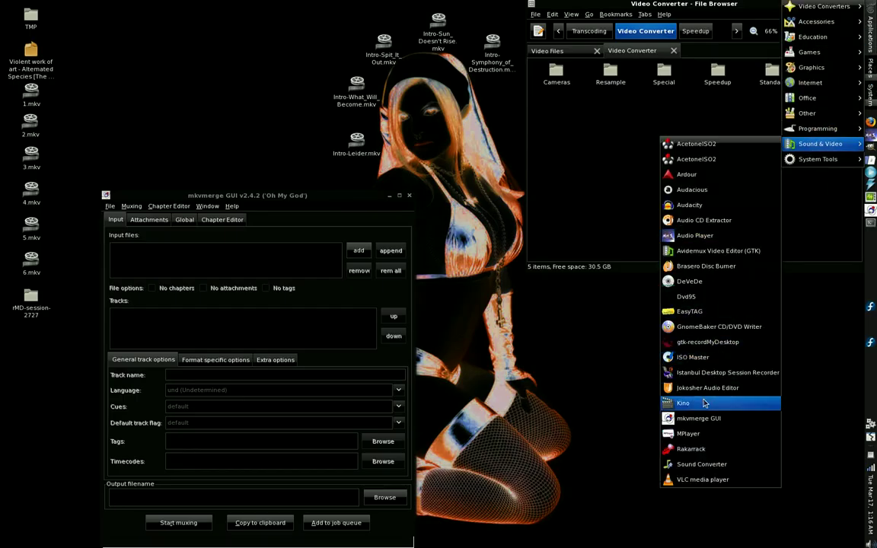
left_click(584, 184)
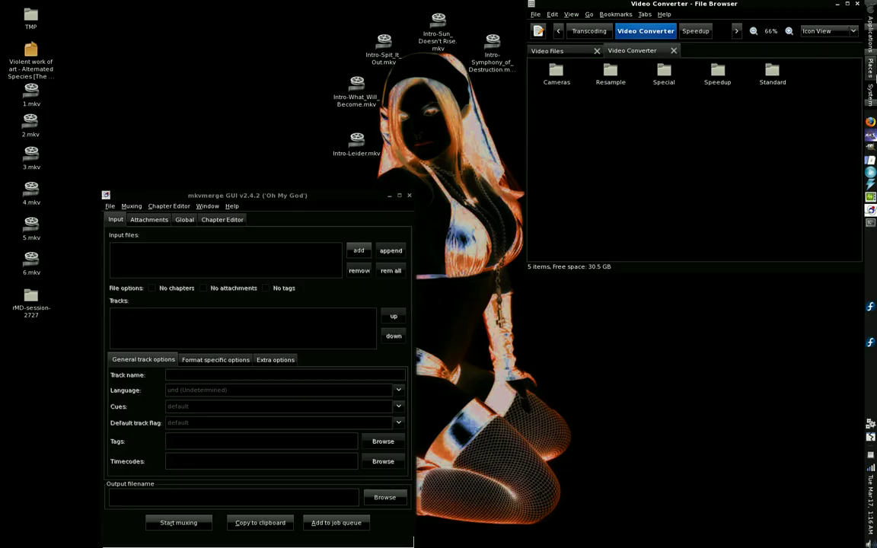
left_click(872, 31)
left_click(618, 171)
left_click_drag(187, 96, 549, 3)
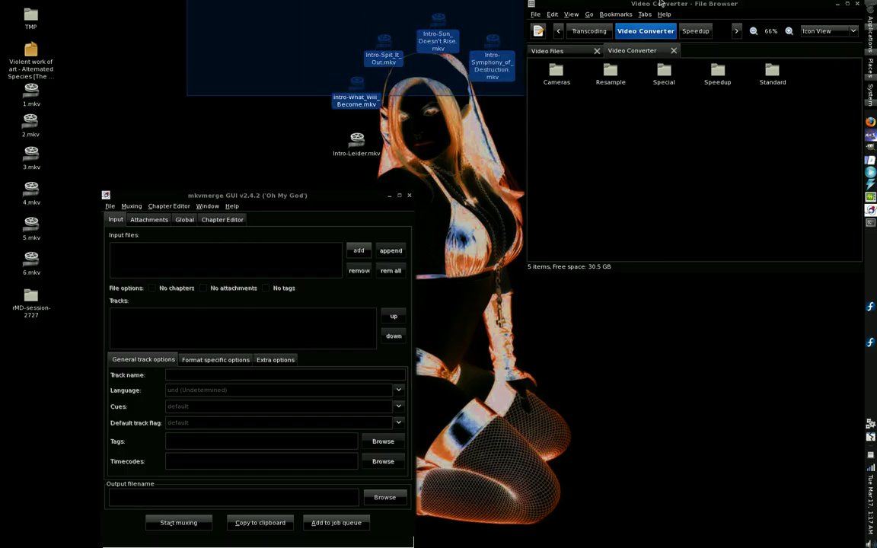
left_click(277, 26)
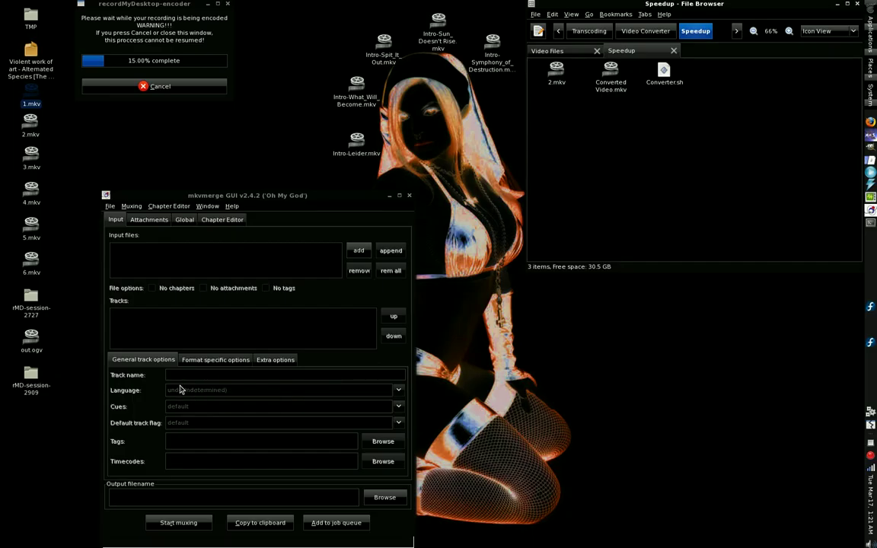
Rename the desktop recording out.ogv to 1.ogv
right_click(35, 351)
type("r")
type("1")
key("Return")
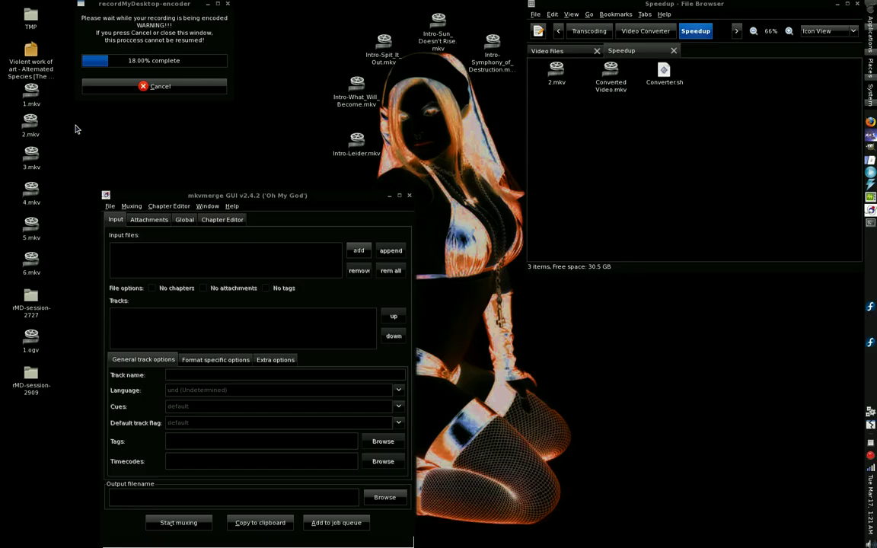
Play the desktop video 2.mkv, view it briefly in full screen, and close the player
left_click_drag(71, 122, 4, 105)
left_click(3, 105)
double_click(28, 122)
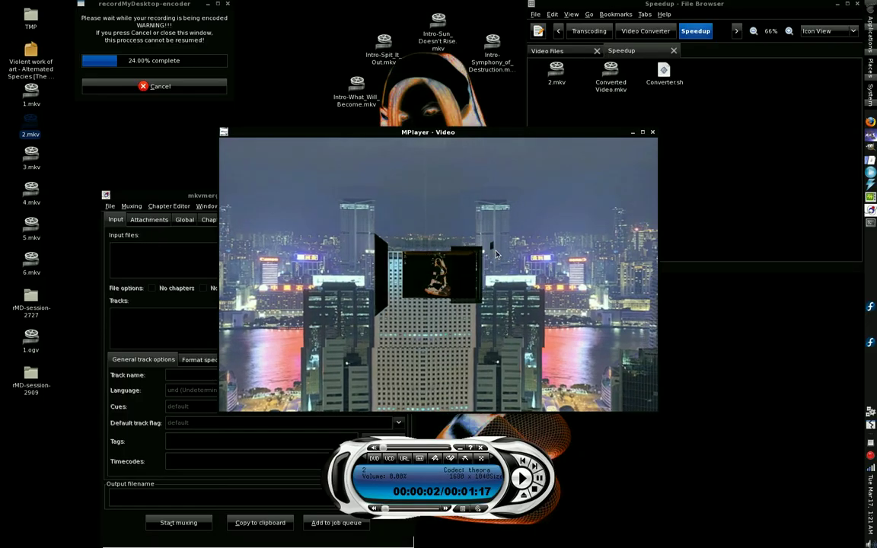
key("f")
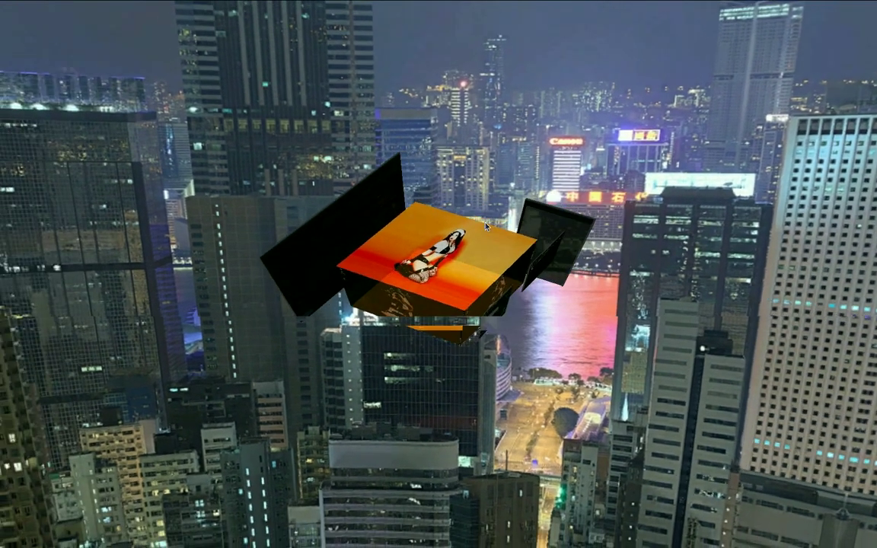
double_click(436, 200)
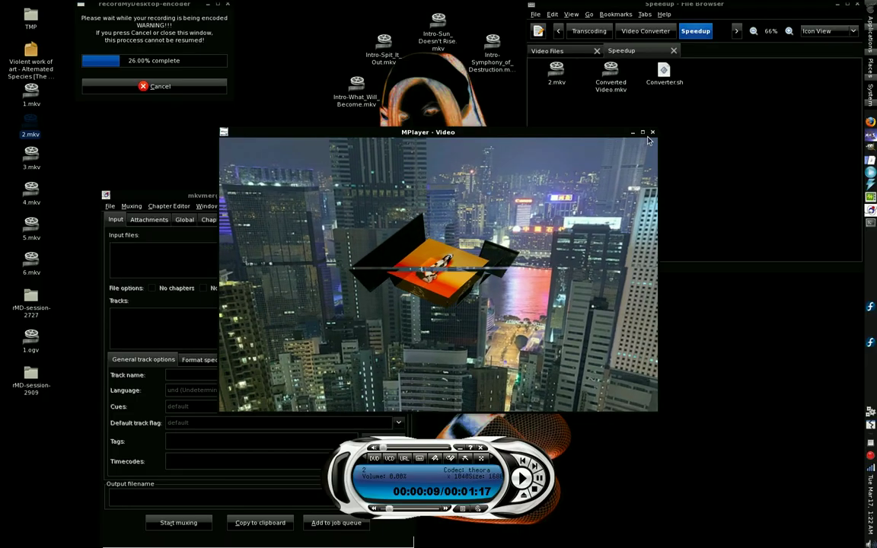
key("q")
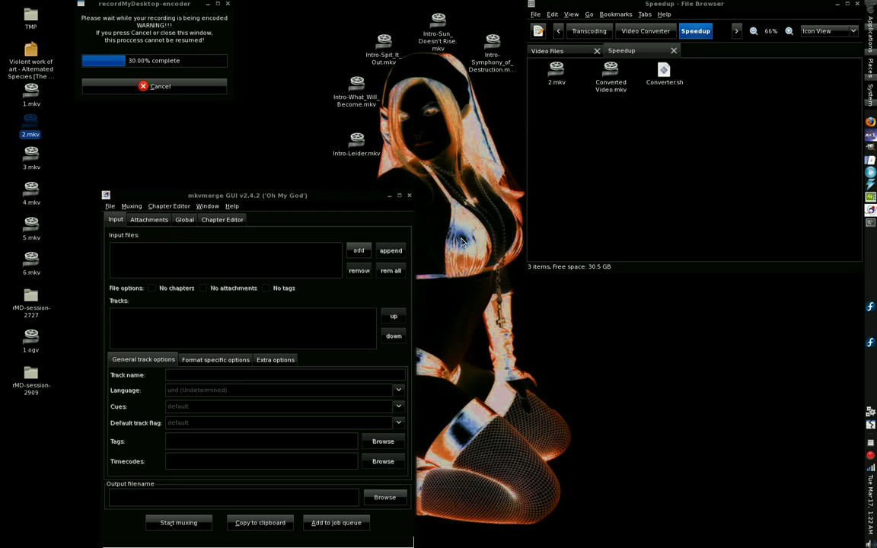
left_click(105, 142)
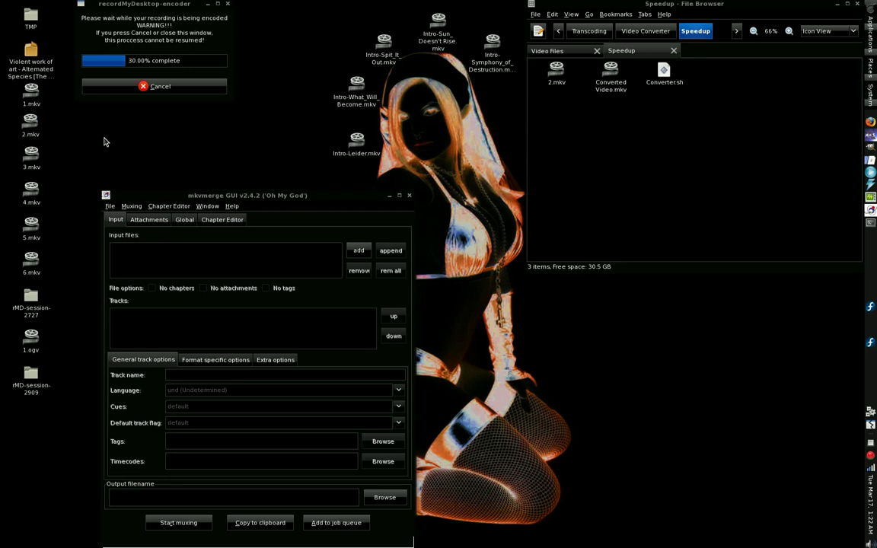
Open 1.mkv from the desktop with MPlayer, view it in full screen, and close the player
right_click(29, 91)
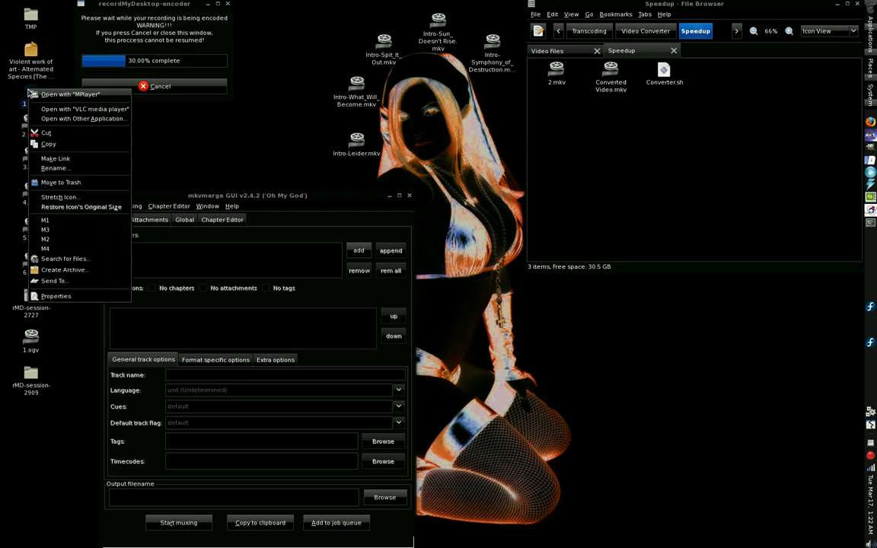
left_click(46, 93)
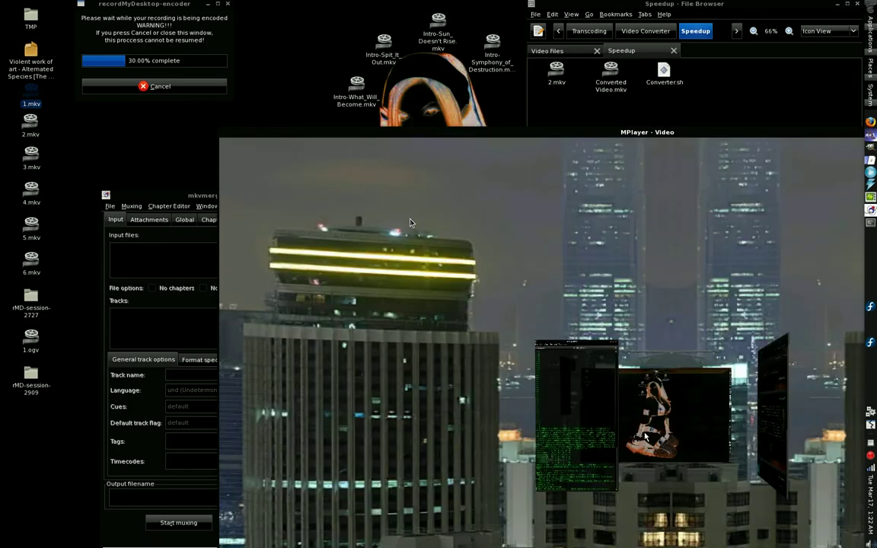
right_click(418, 220)
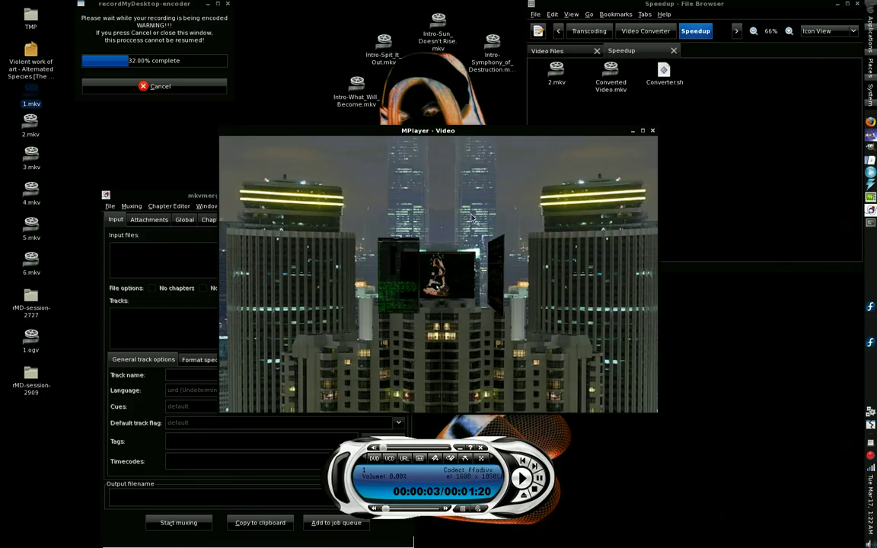
key("f")
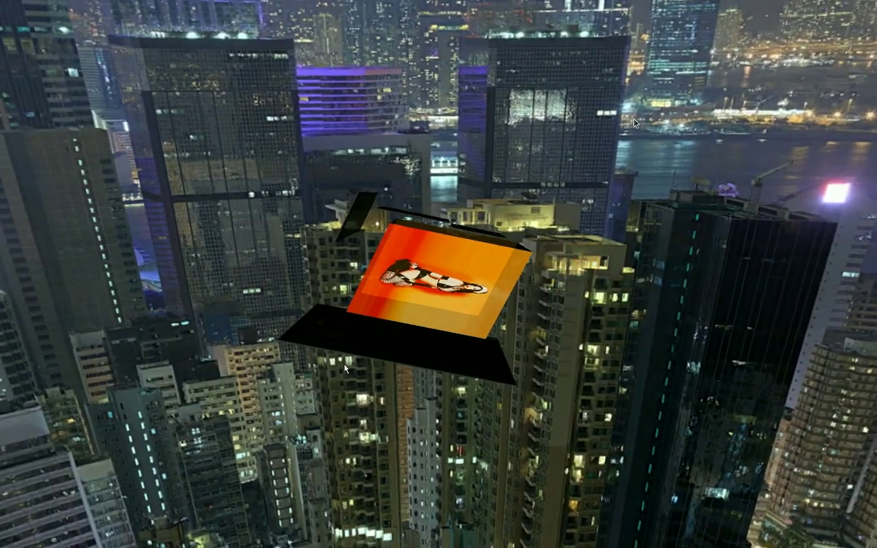
key("f")
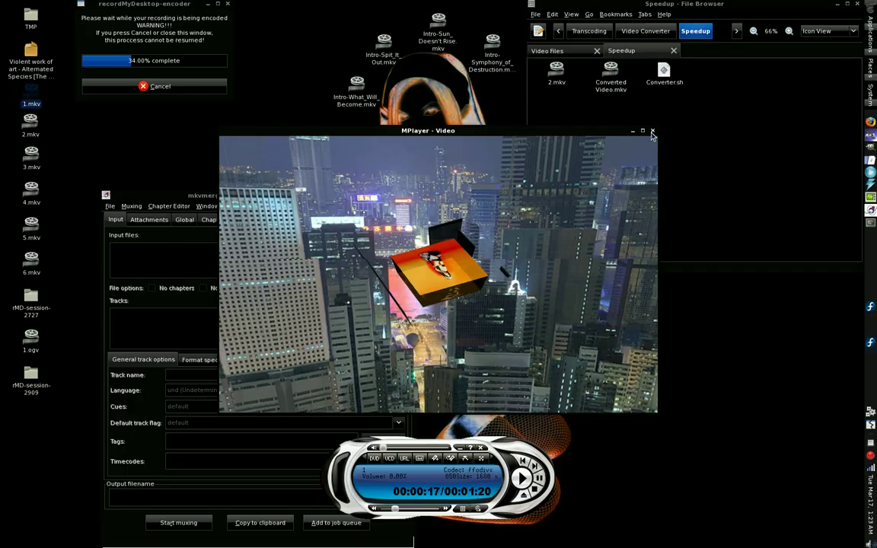
left_click(653, 132)
left_click(198, 144)
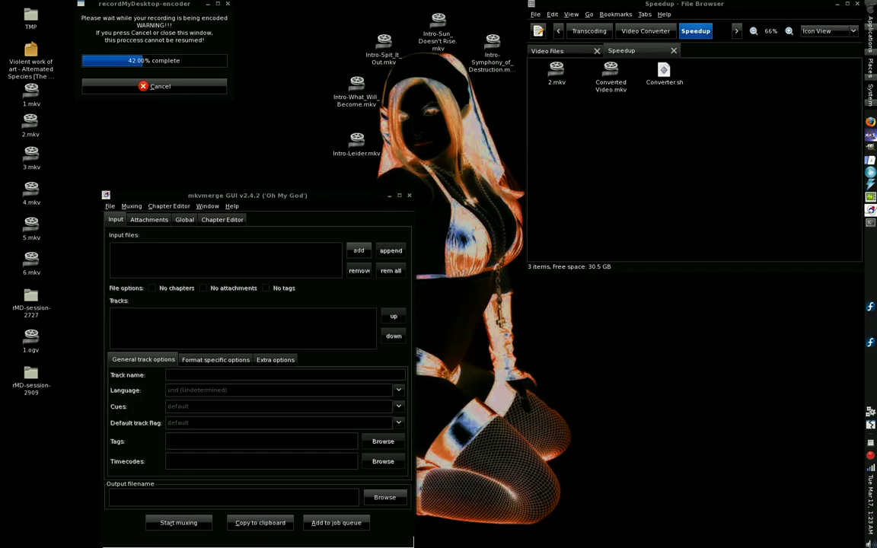
Open the LinuxIntro folder in a new file browser tab beside Video Files and go to its Videos/Complete folder
left_click(547, 50)
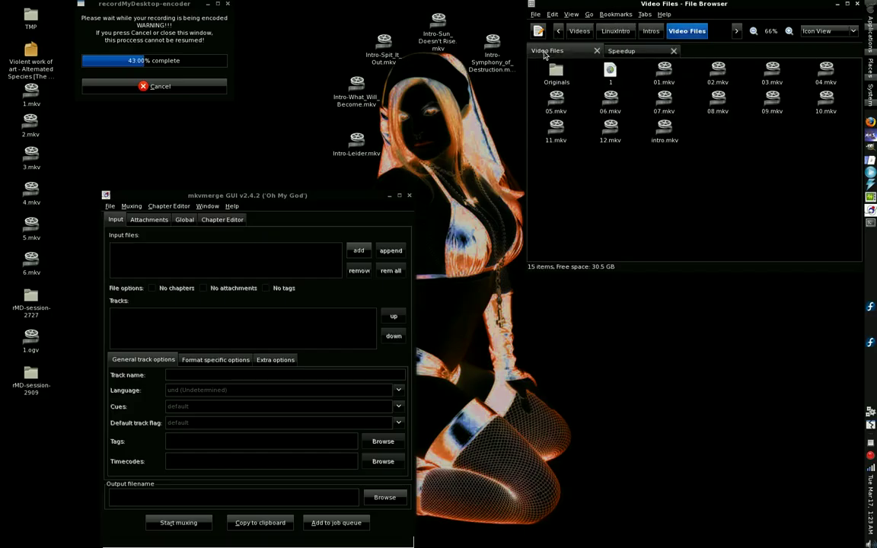
left_click(646, 49)
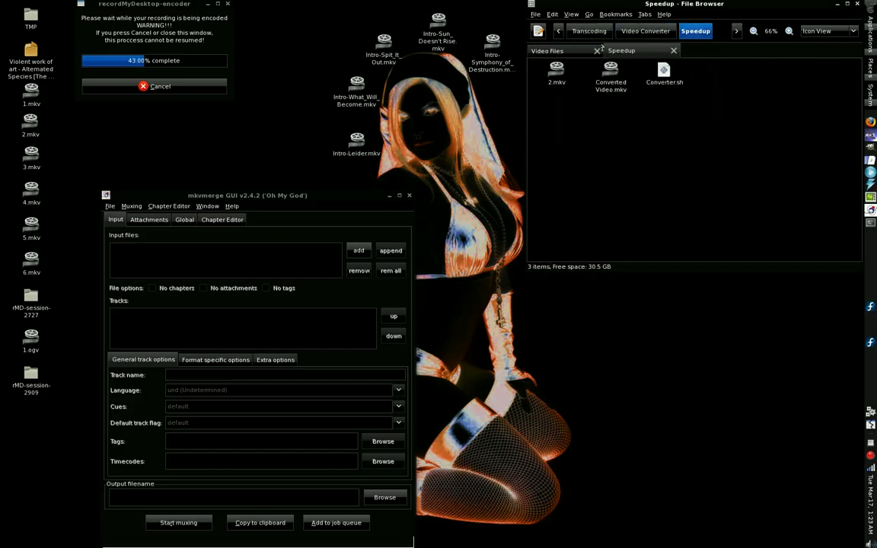
left_click(571, 52)
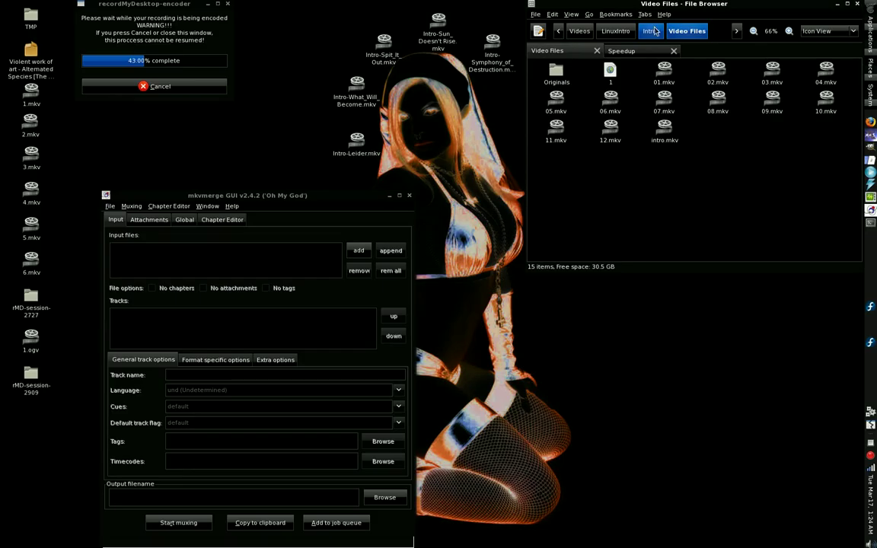
middle_click(615, 30)
left_click(621, 50)
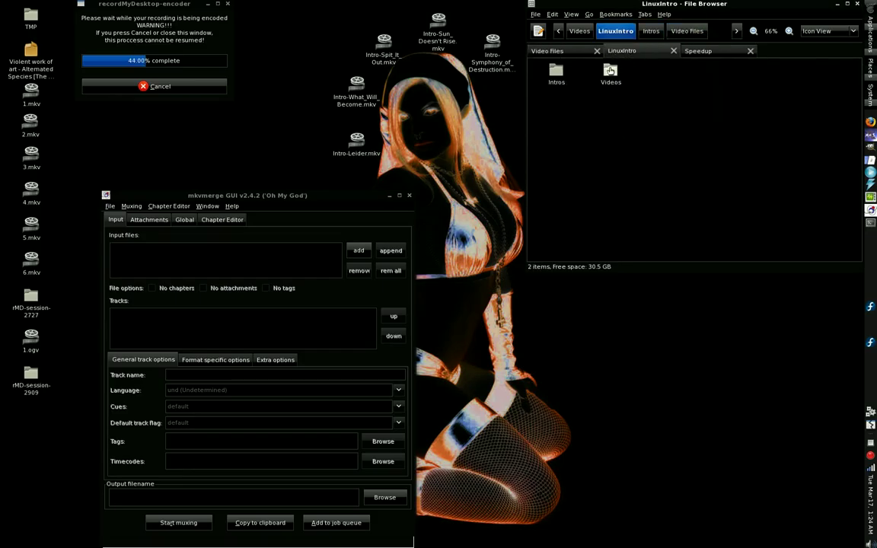
key("alt+Up")
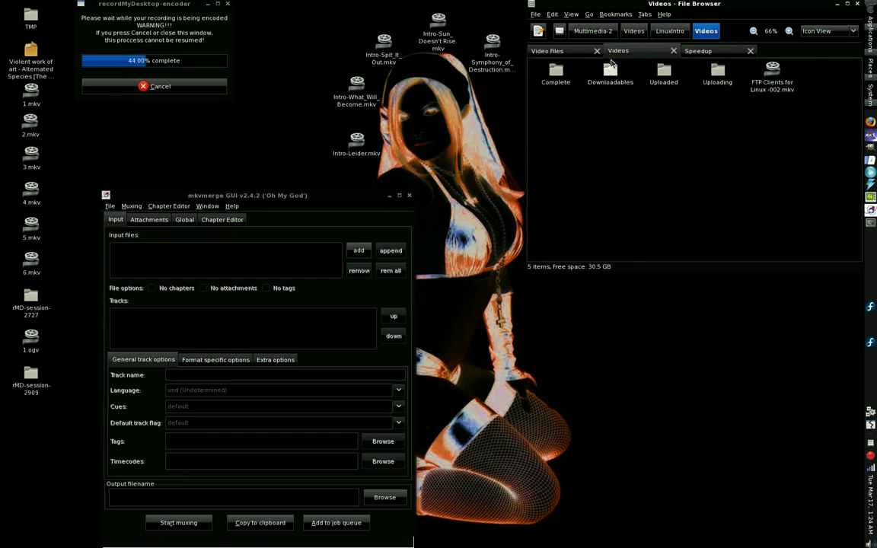
double_click(561, 77)
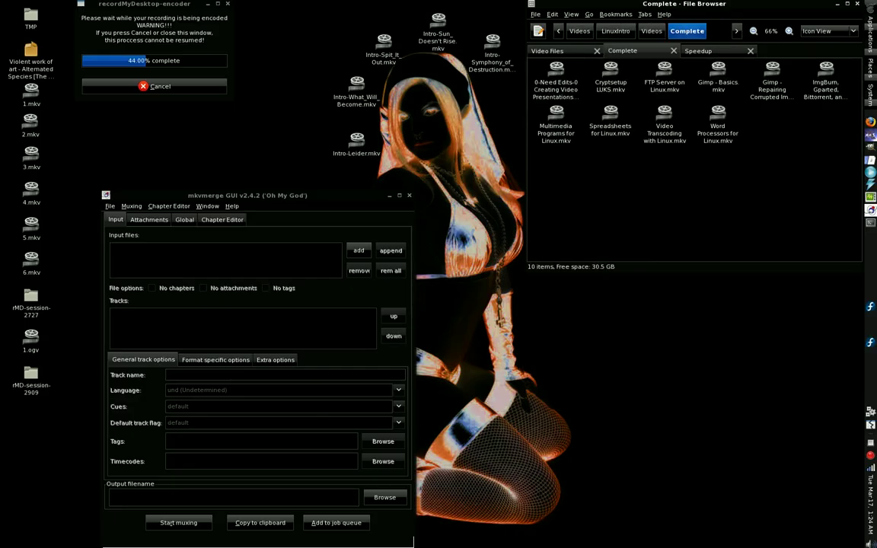
Play Spreadsheets for Linux.mkv from the Complete folder to preview it, and close the player
double_click(614, 122)
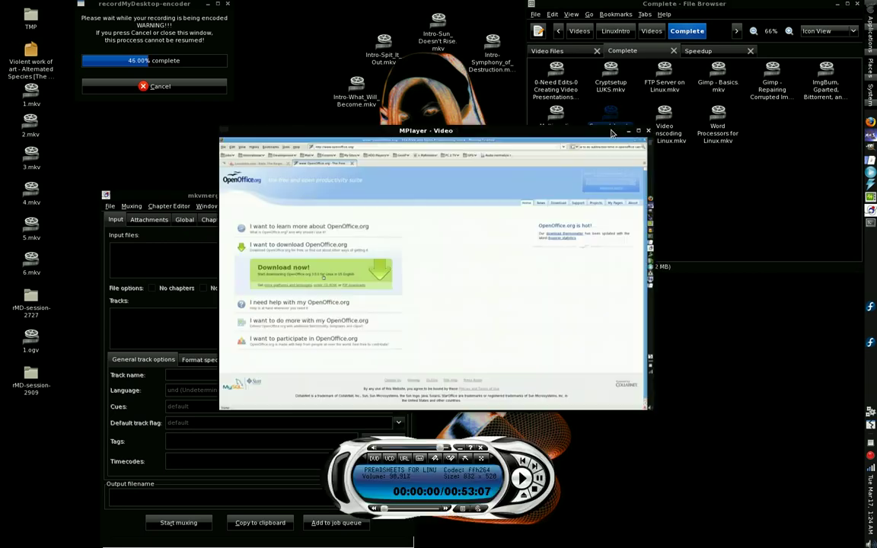
left_click(648, 130)
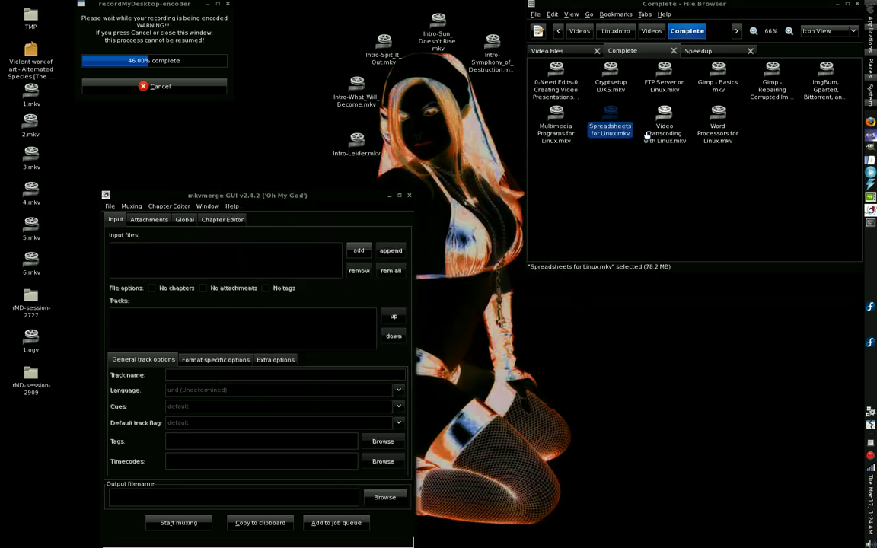
left_click(661, 171)
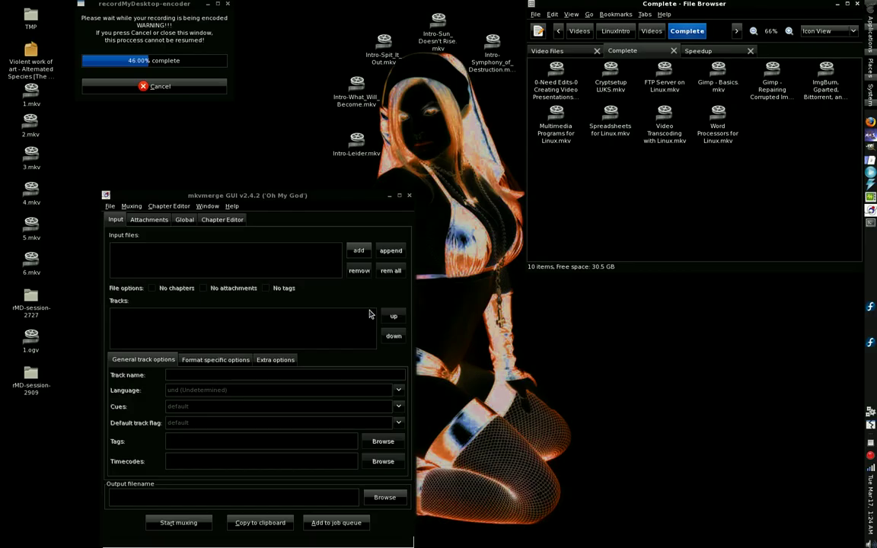